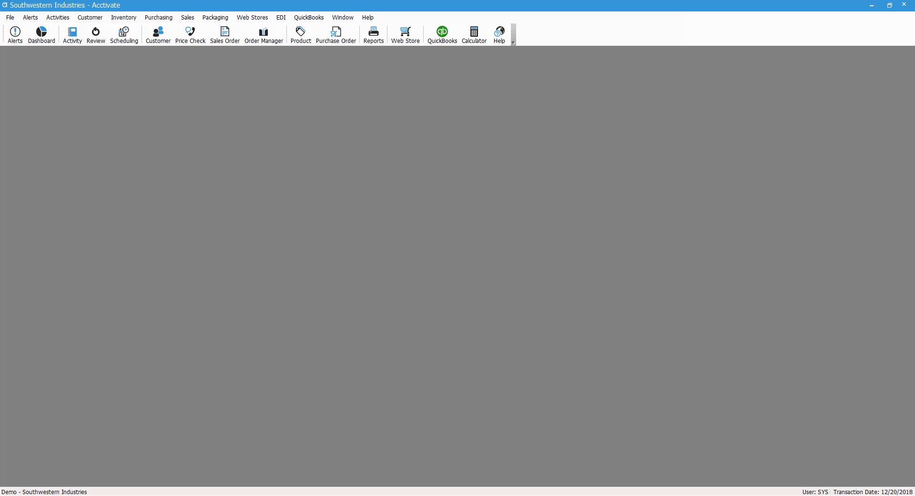
- Find the existing customer in the Customer window lookup and load its record
click(150, 36)
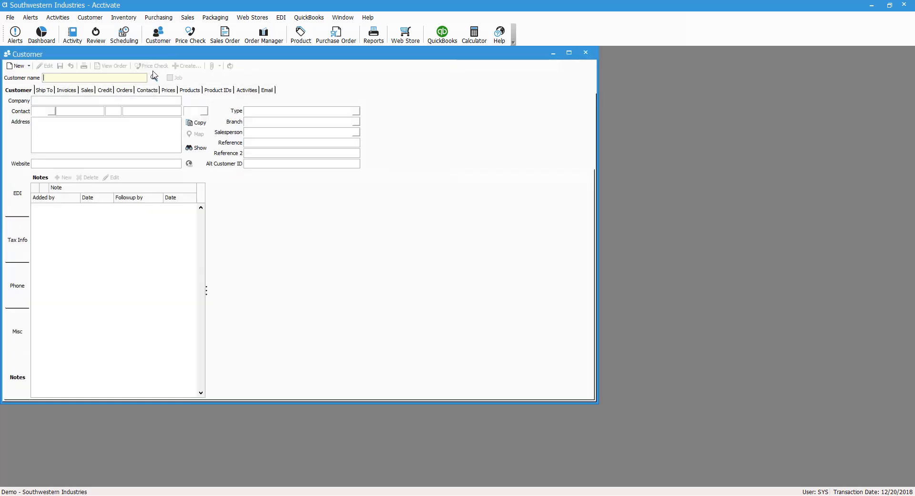
click(154, 77)
double_click(107, 239)
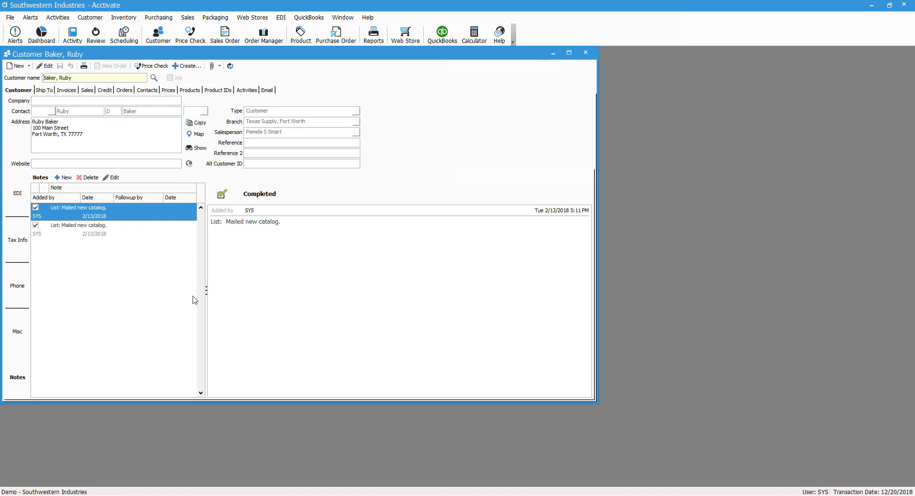
- Put the customer record into edit mode, review Type, Branch and Salesperson, and show Tax Info
click(95, 139)
key(ctrl+a)
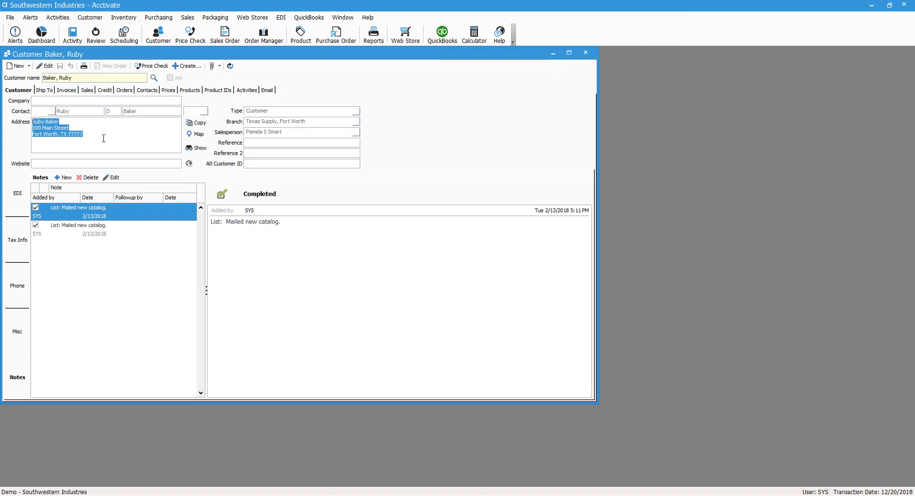
key(ctrl+e)
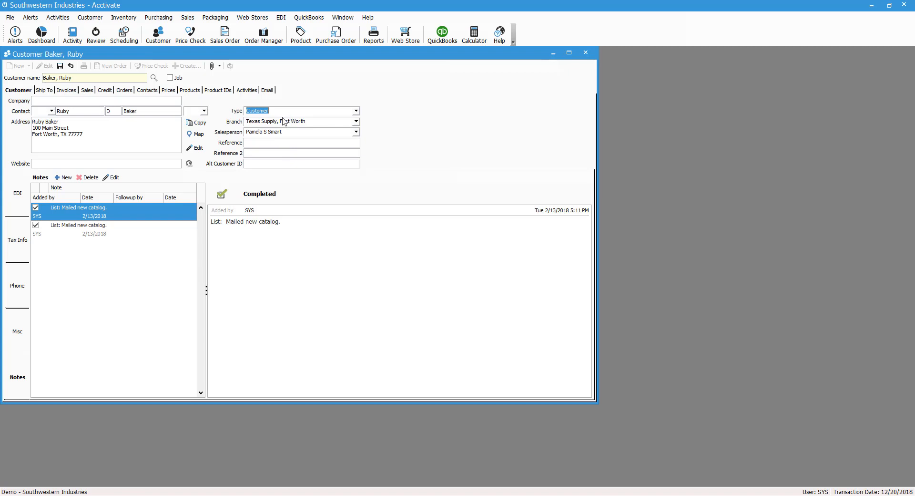
key(Tab)
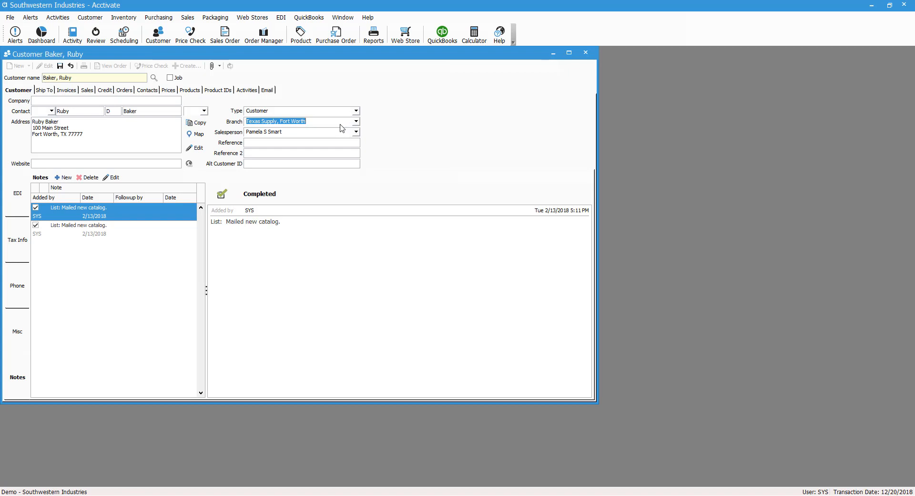
key(Tab)
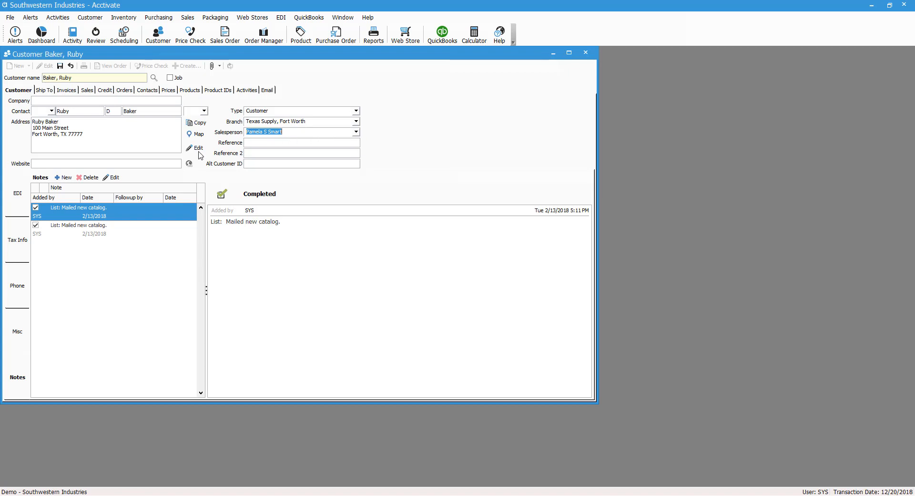
click(18, 239)
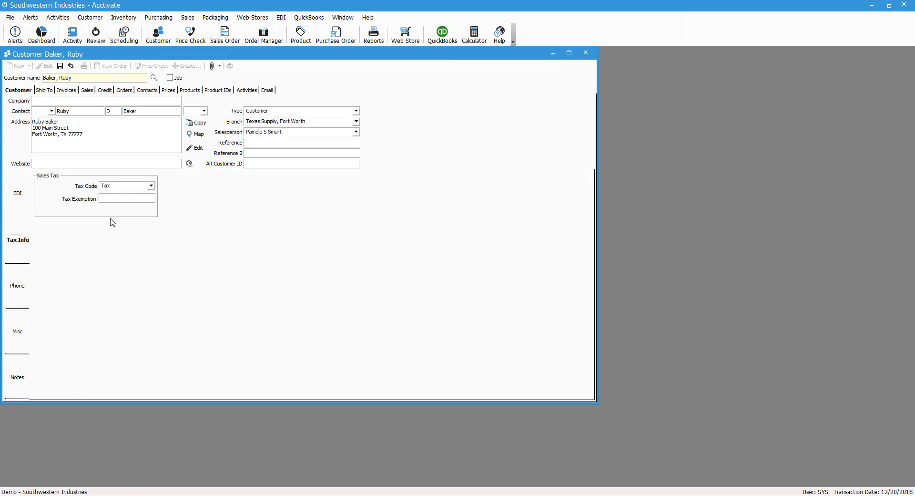
- Change the customer's Tax Code from Tax to Non
click(152, 186)
click(152, 186)
click(151, 186)
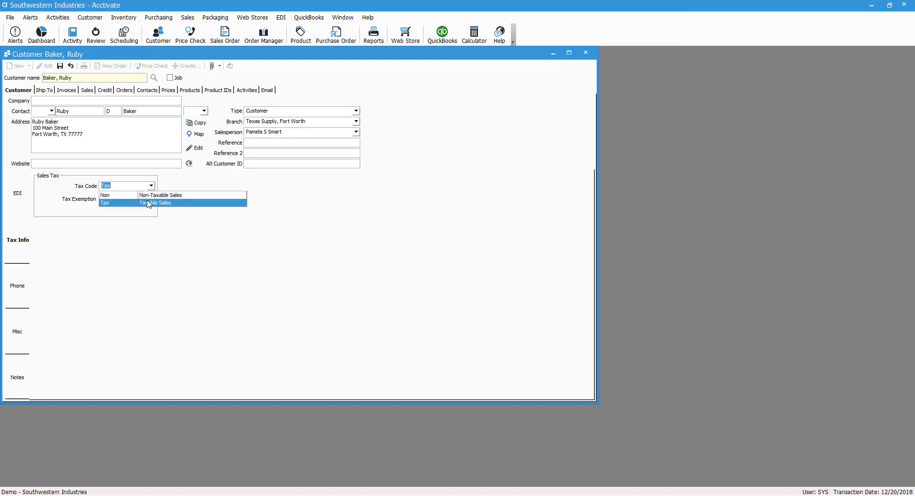
click(149, 195)
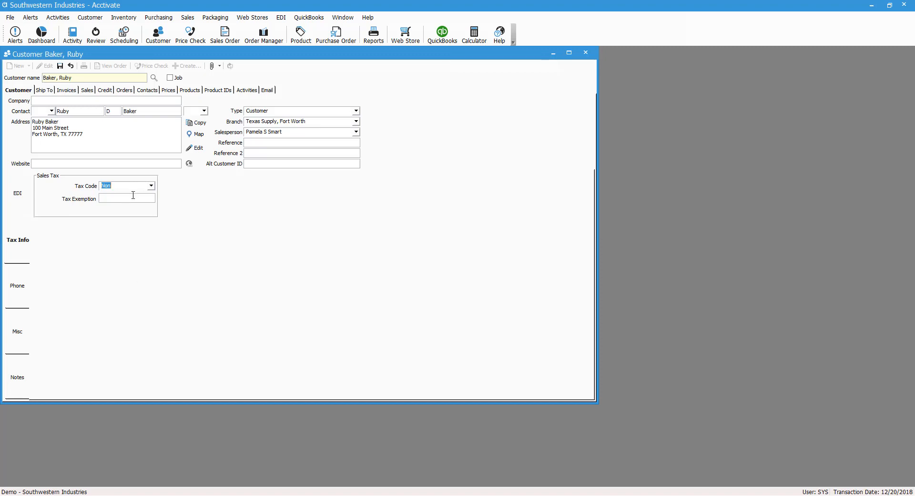
click(151, 198)
click(17, 330)
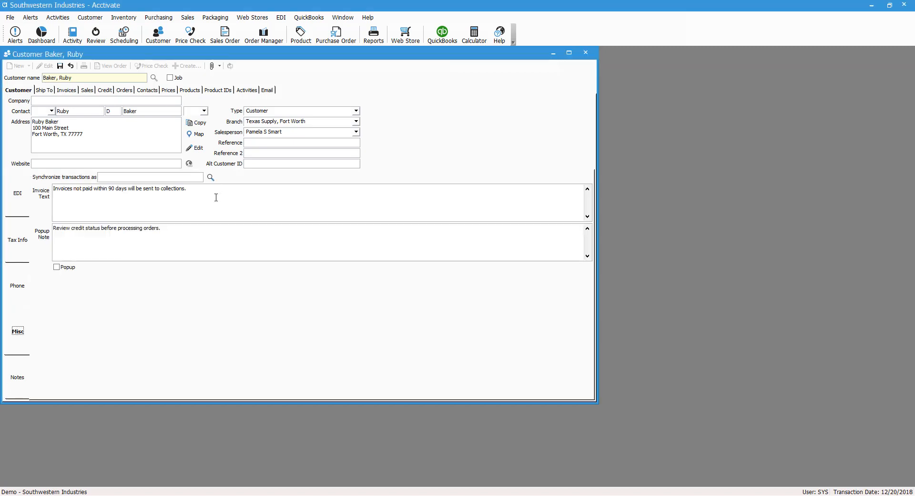
- Review the Invoice Text and Popup Note, and tick Popup so the note pops up
drag(217, 189, 53, 189)
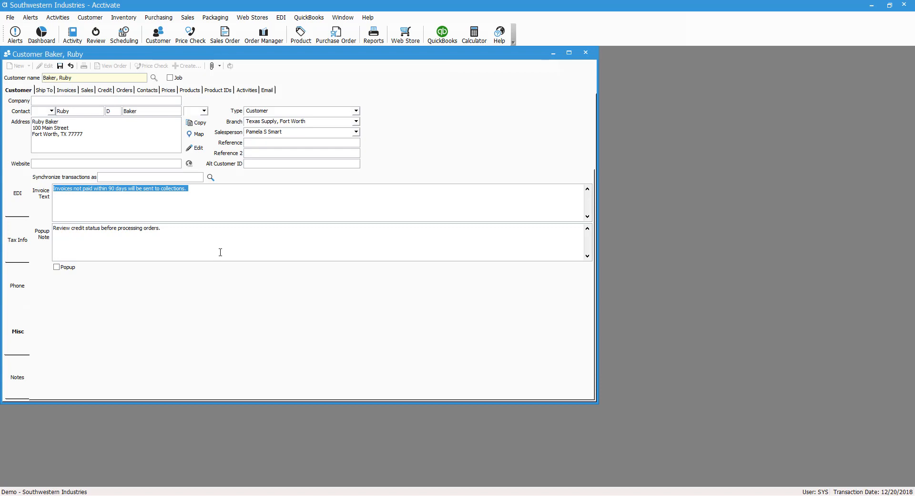
click(188, 235)
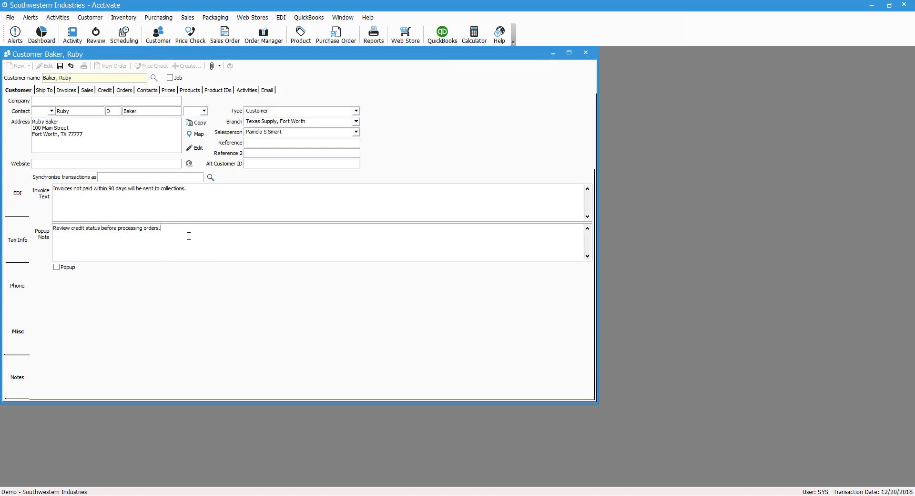
drag(189, 236, 53, 229)
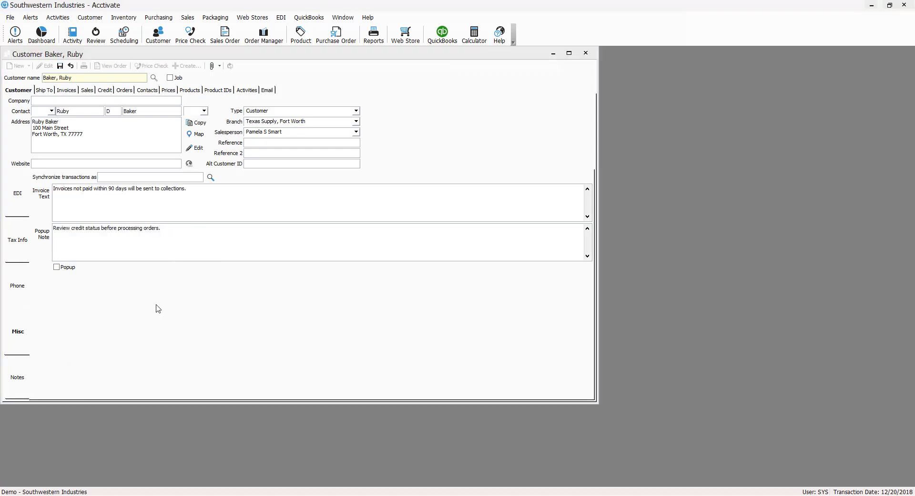
drag(186, 241, 42, 237)
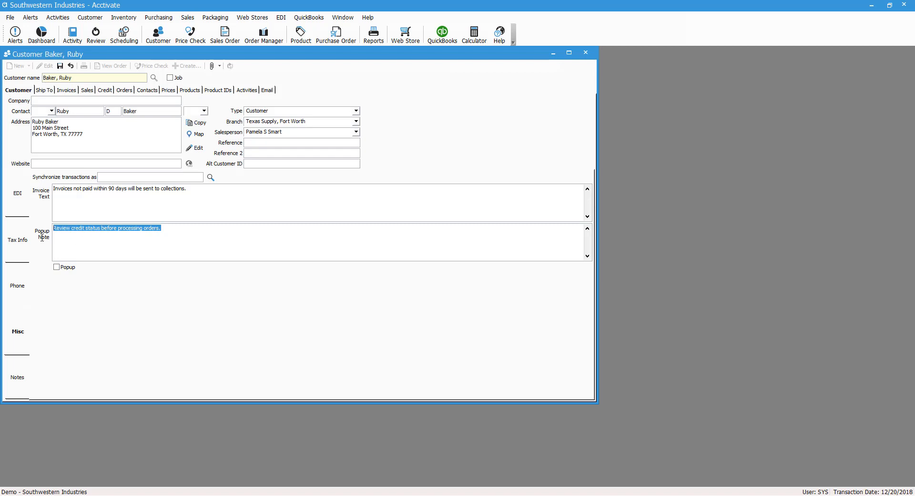
click(57, 267)
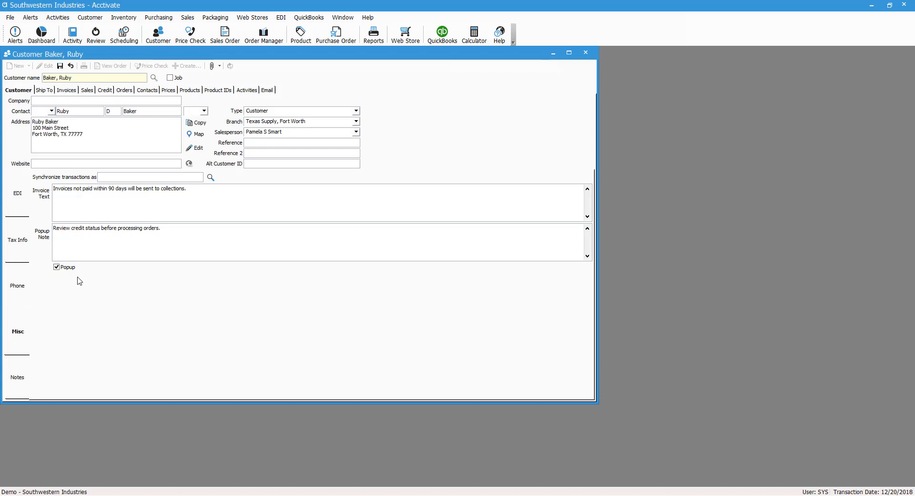
drag(200, 231, 49, 231)
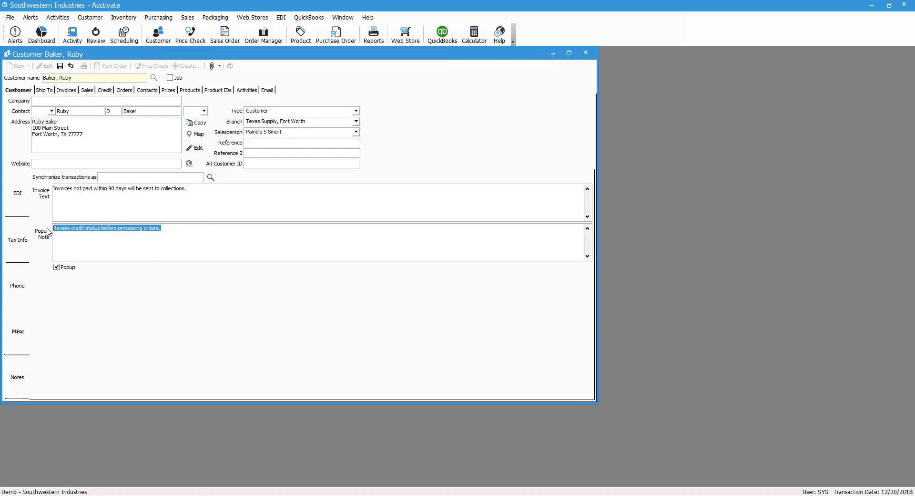
click(162, 179)
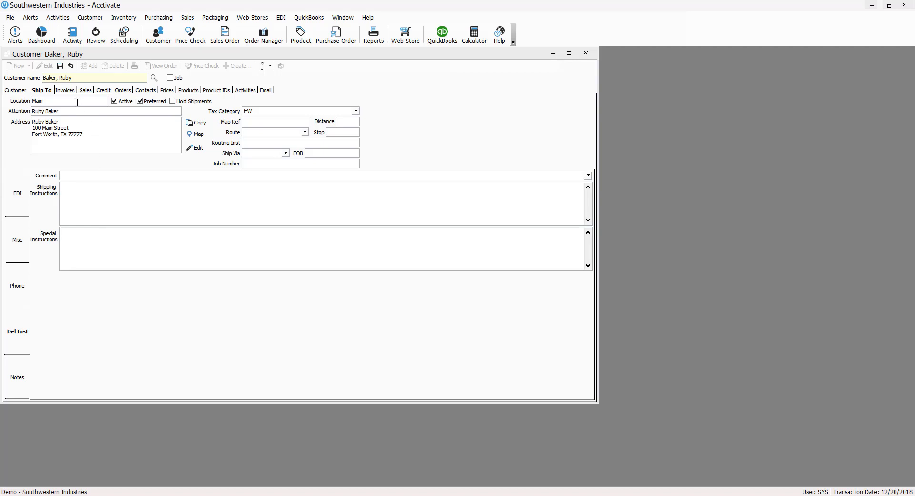
- Save the edits to the customer record
click(144, 103)
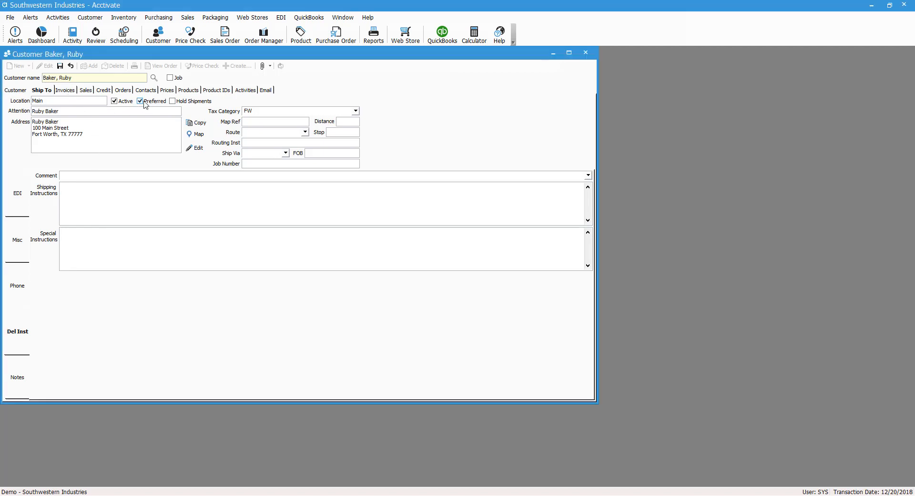
click(69, 100)
key(ctrl+s)
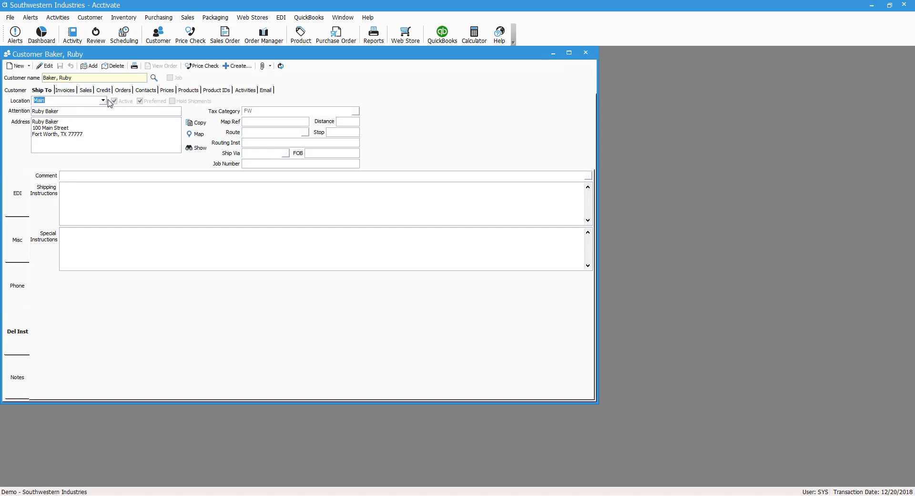
- Review the Arlington Location ship-to address and Tax Category, then check the contact's phone number
click(102, 101)
click(100, 110)
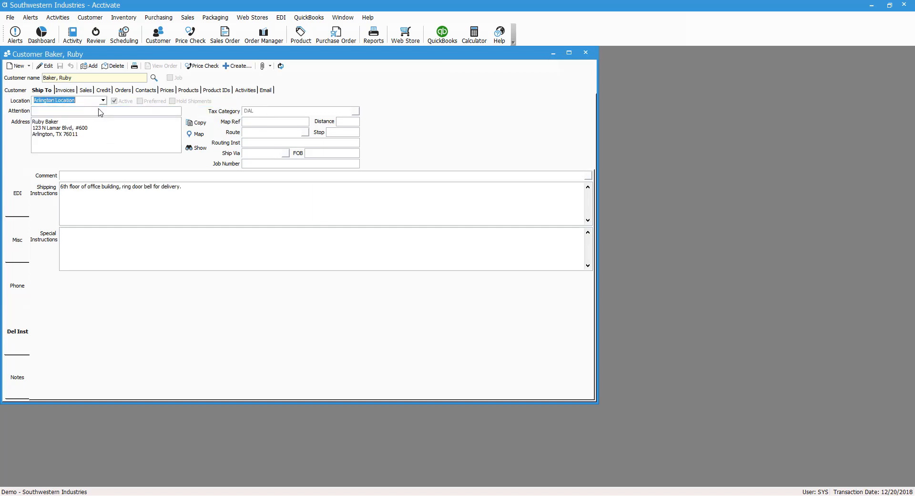
click(48, 144)
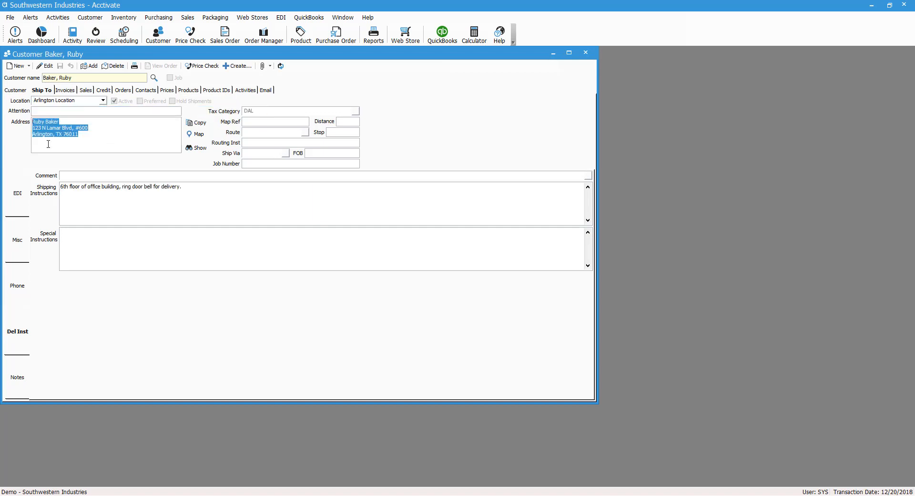
click(88, 141)
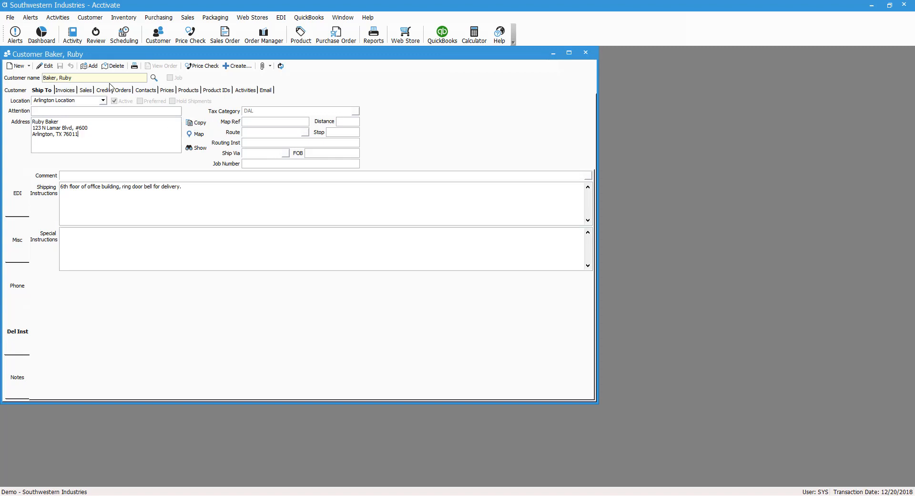
click(50, 68)
click(290, 112)
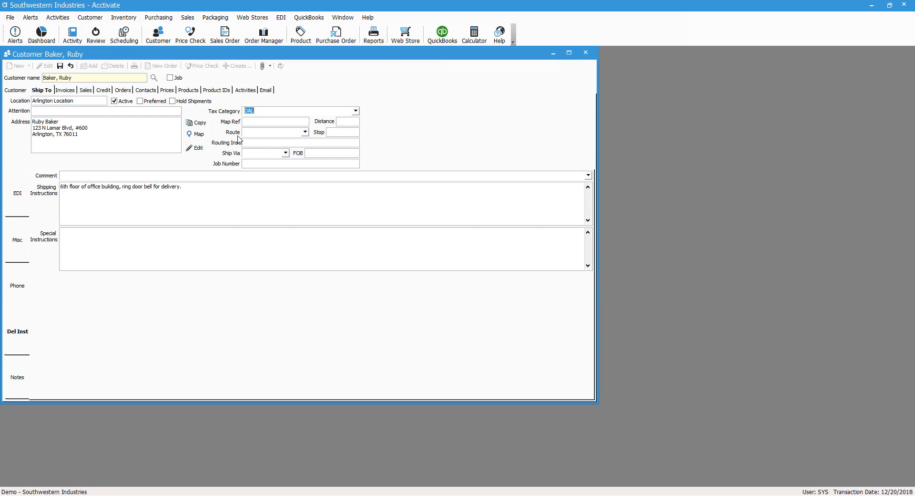
click(146, 90)
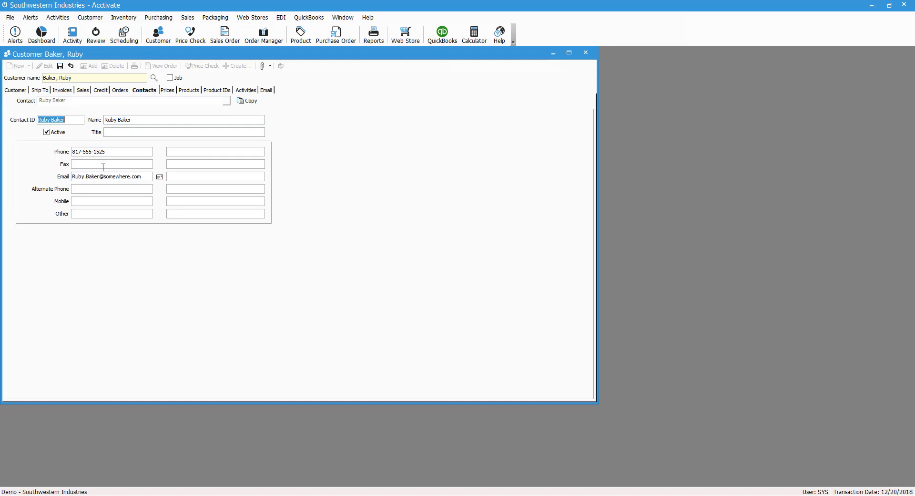
click(131, 154)
- Check the contact's e-mail, then view the Sales tab with its August 2018 history row
click(144, 176)
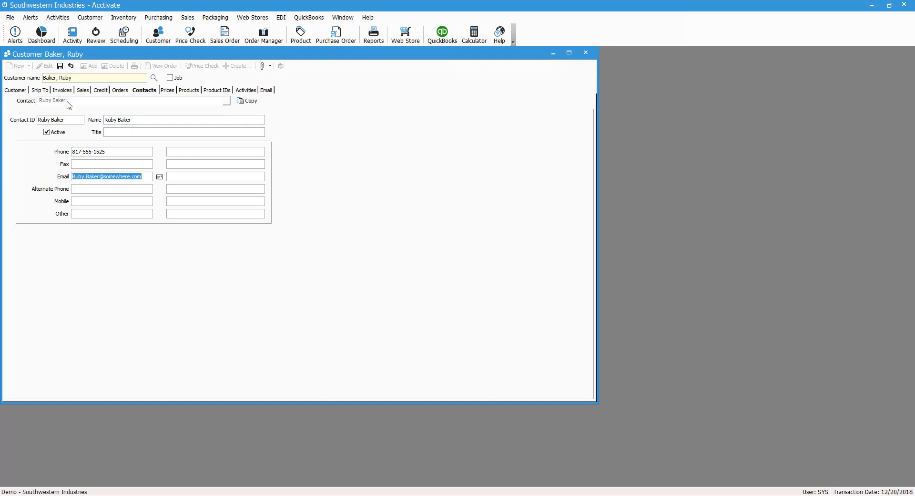
click(84, 90)
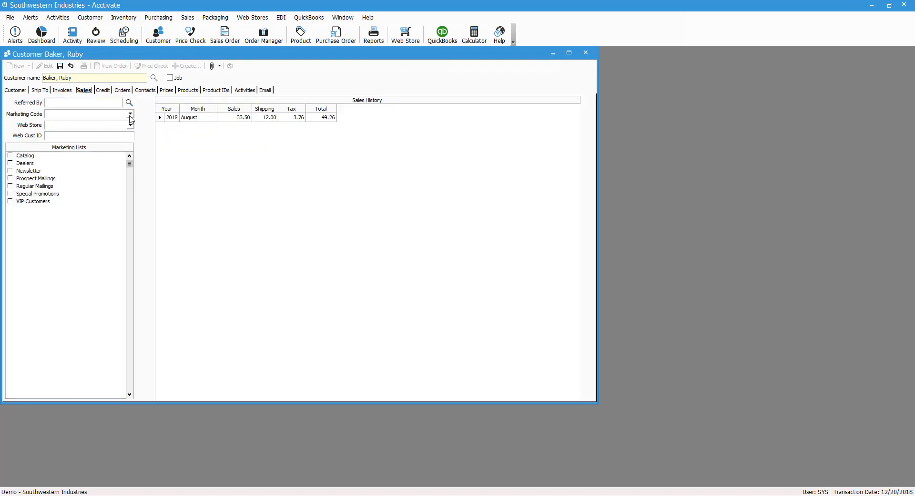
- Leave Marketing Code blank and tick the Special Promotions marketing list
click(130, 114)
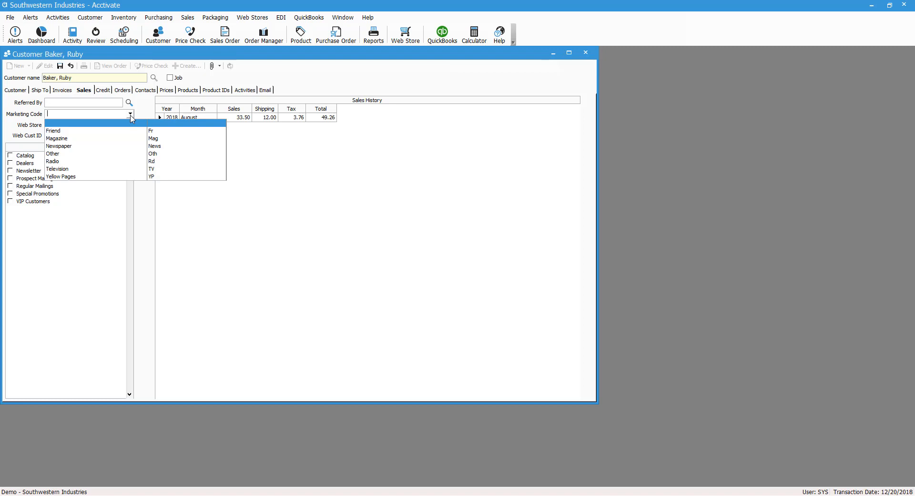
click(70, 67)
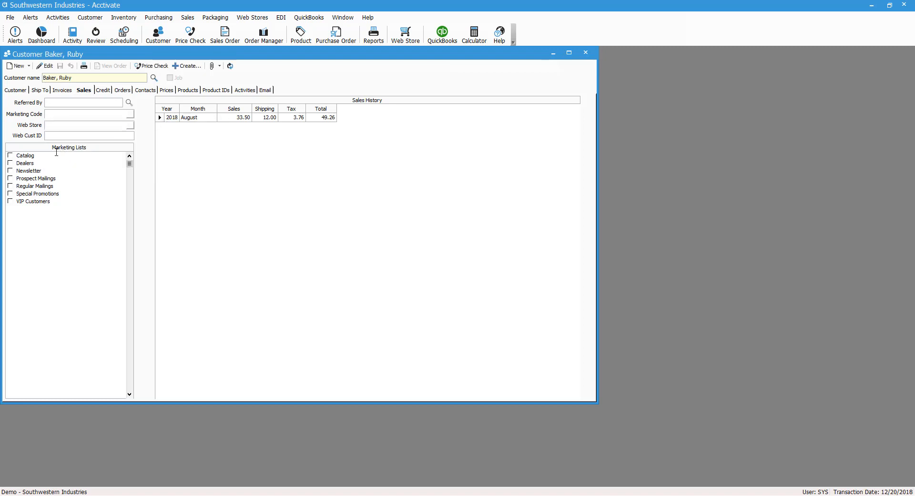
click(29, 155)
click(11, 194)
click(10, 193)
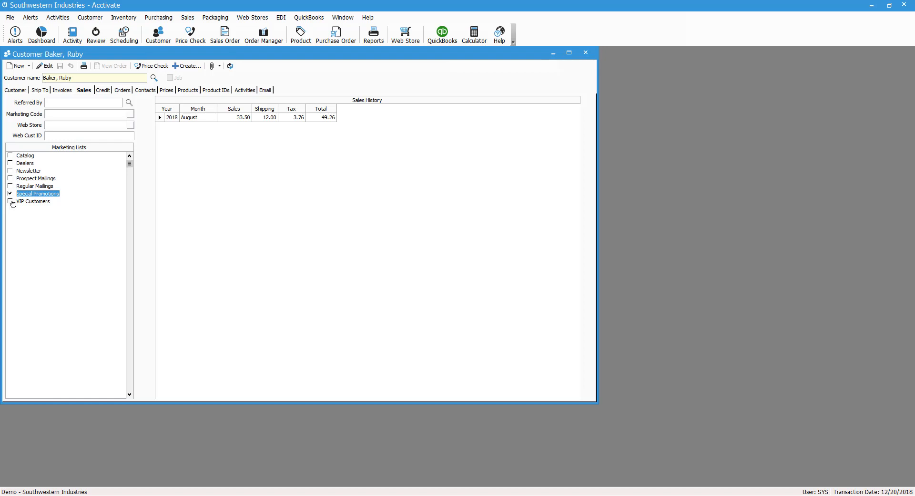